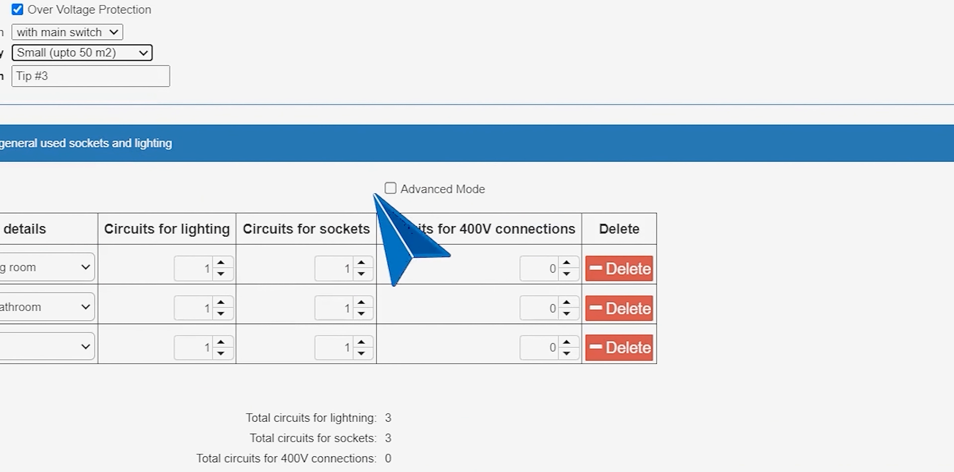
- Enable Advanced Mode and set the living and dining room row as a lightning circuit, quantity 1, 13 A, device series PLI
left_click(391, 189)
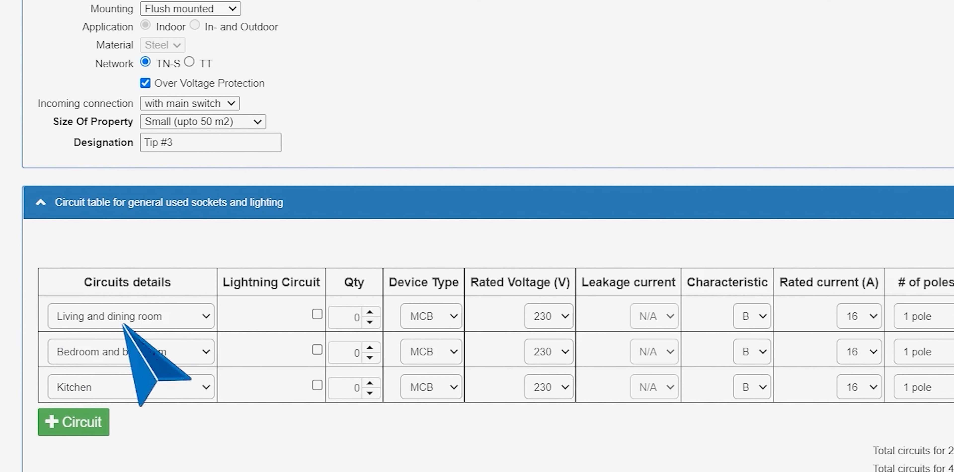
left_click(317, 314)
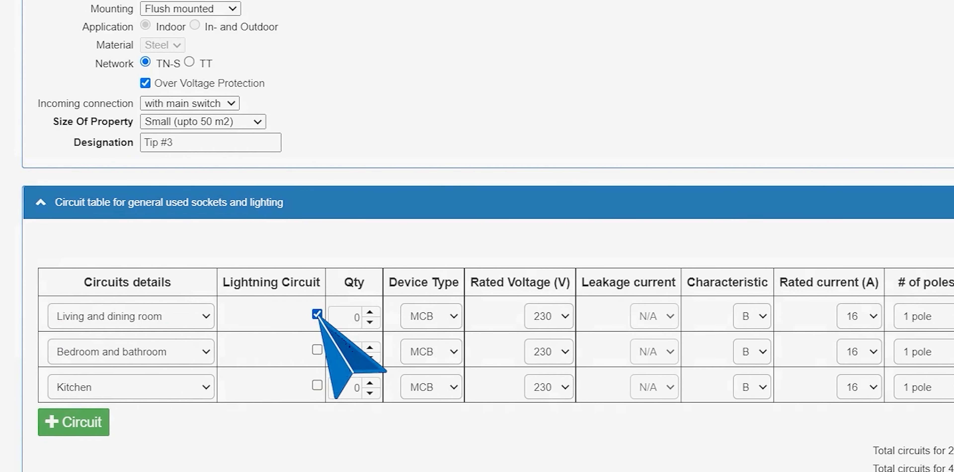
left_click(369, 312)
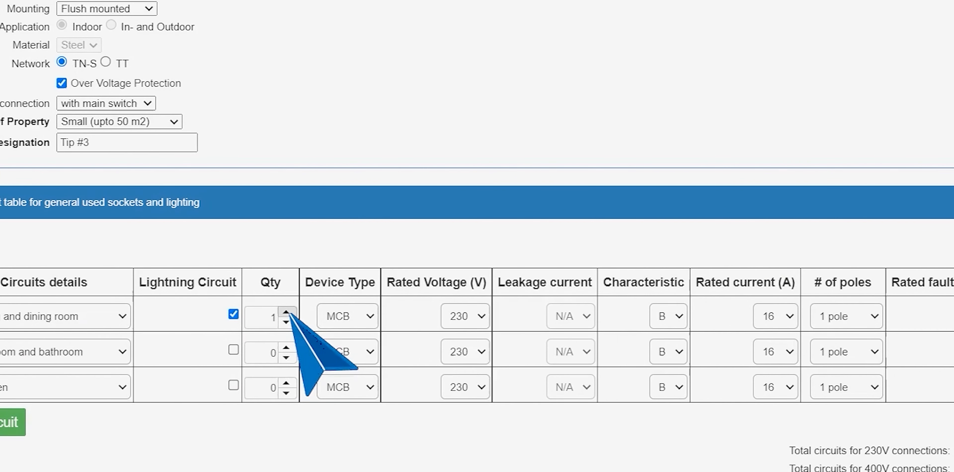
left_click(775, 317)
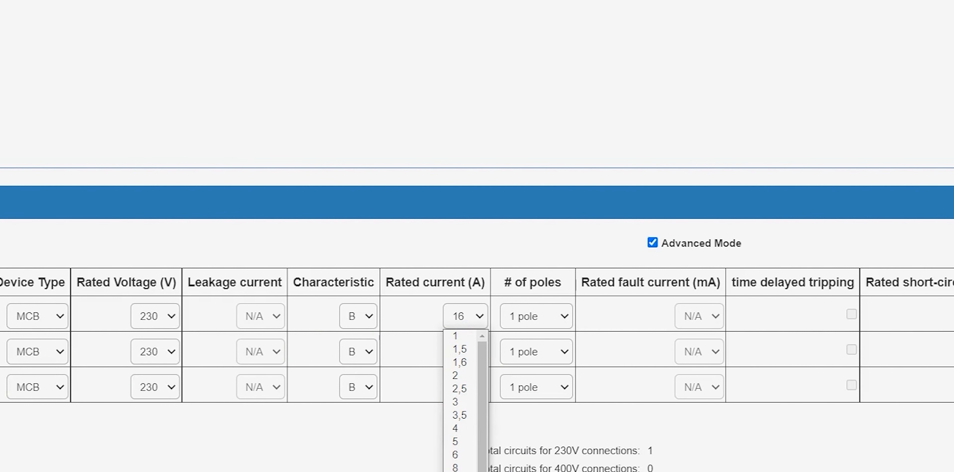
left_click(458, 471)
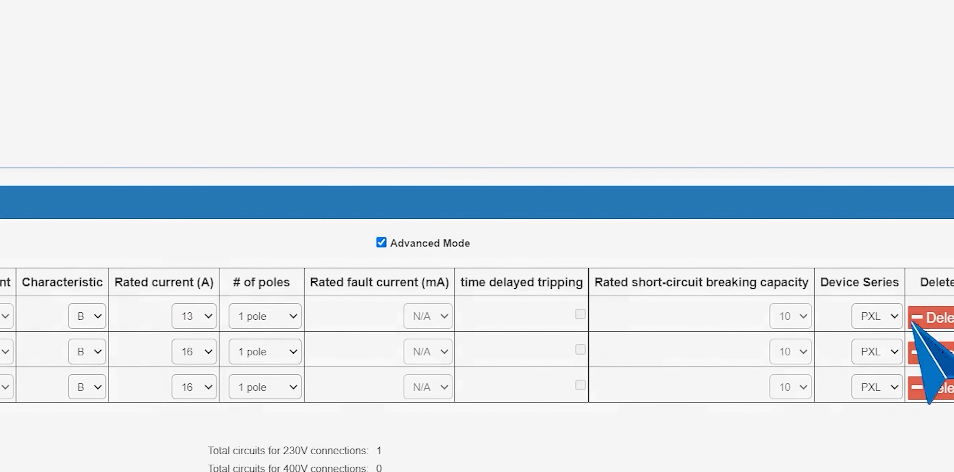
left_click(871, 317)
left_click(870, 351)
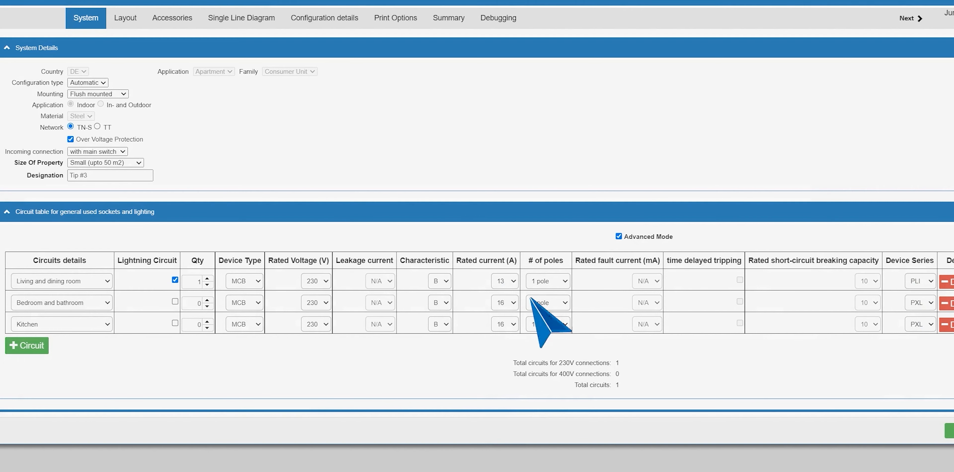
- Set the bedroom and bathroom circuit to quantity 1, 1 pole+N and device series PLI
left_click(207, 300)
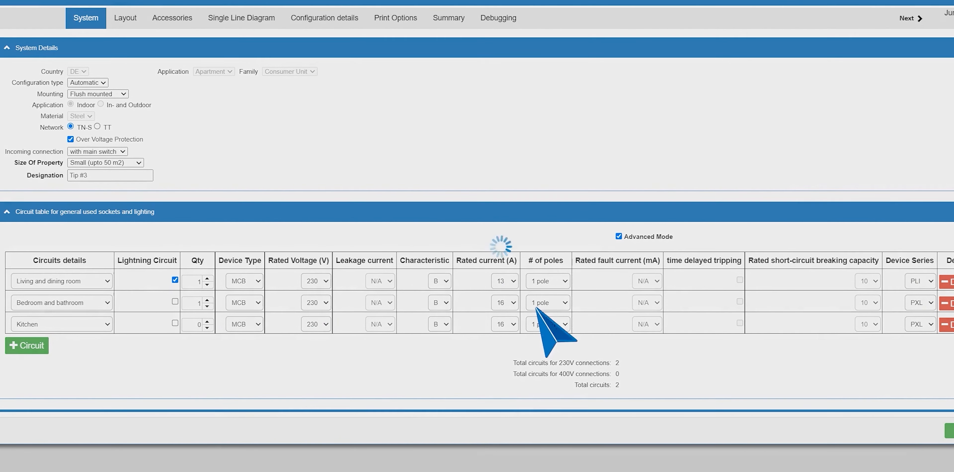
left_click(547, 303)
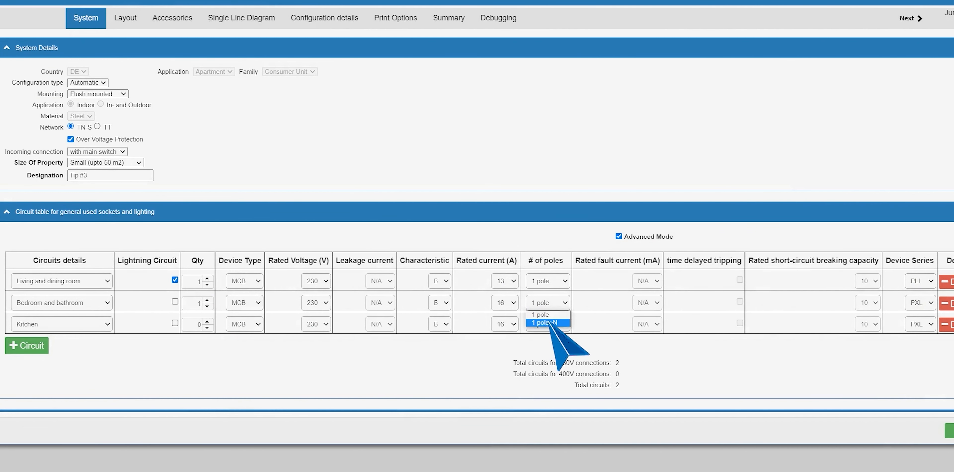
left_click(544, 322)
left_click(918, 322)
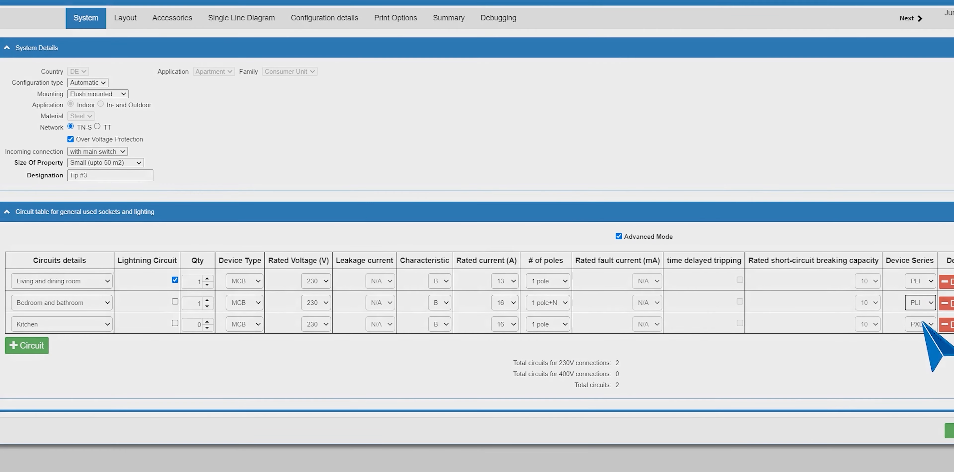
- Set the kitchen circuit to quantity 1, characteristic C, rated current 10 A and device series PLI
left_click(208, 321)
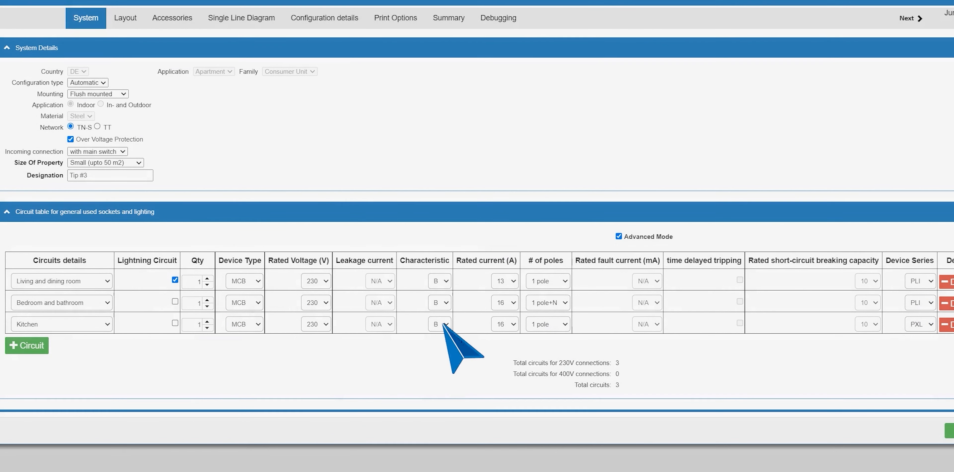
left_click(438, 346)
left_click(513, 324)
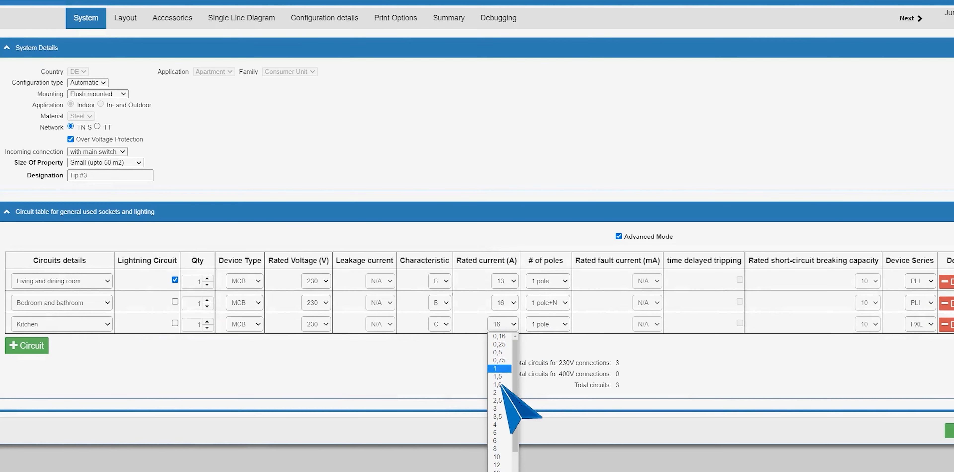
left_click(497, 457)
left_click(920, 325)
left_click(919, 344)
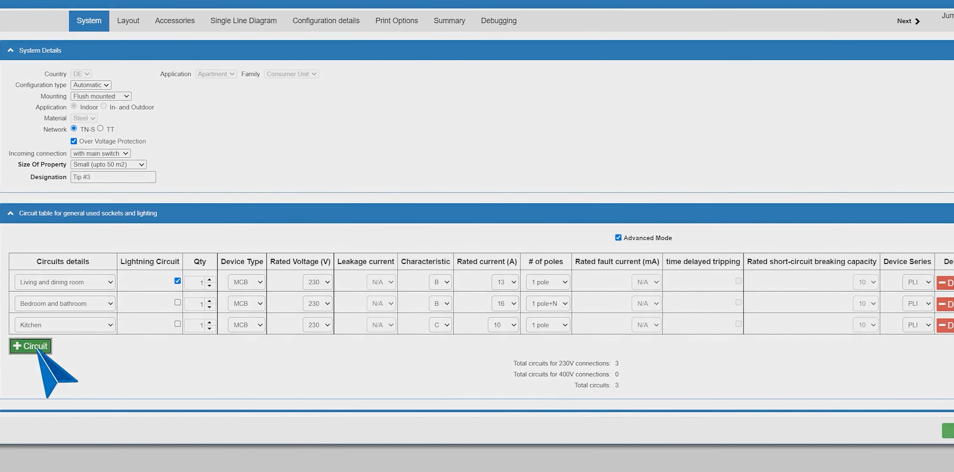
- Add a Basement circuit with quantity 1, rated voltage 400 V and 3 pole+N
left_click(36, 349)
left_click(48, 346)
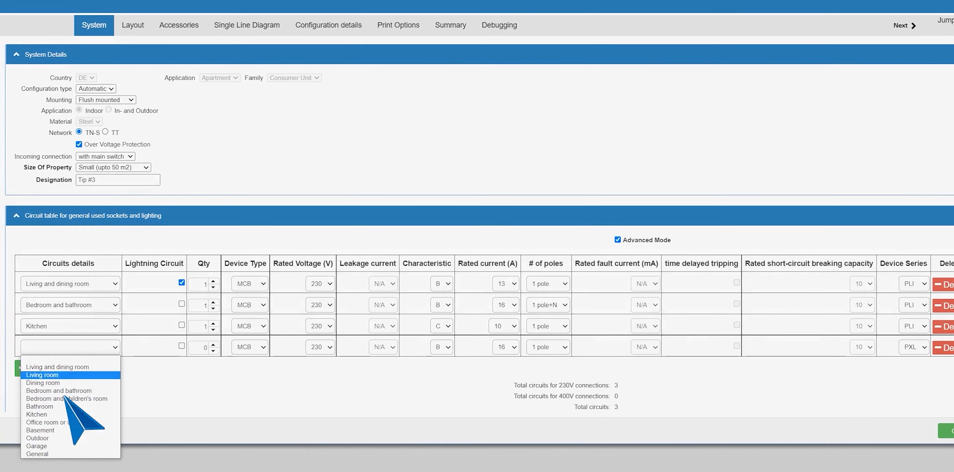
left_click(69, 429)
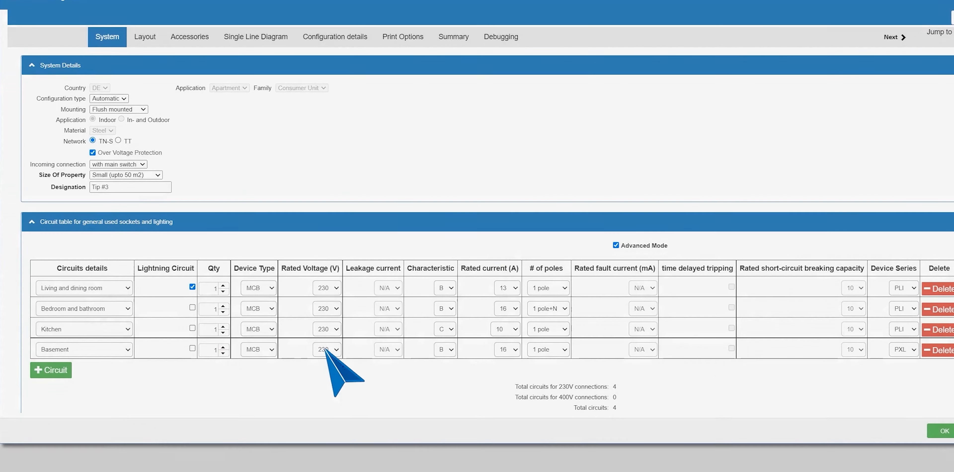
left_click(327, 376)
left_click(548, 350)
left_click(555, 375)
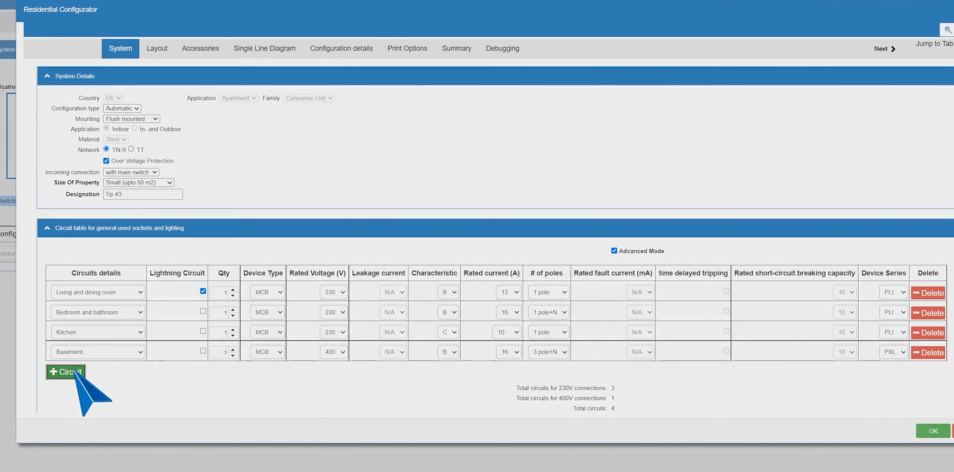
- Add an Outdoor circuit with quantity 1, rated voltage 400 V and 3 pole+N
left_click(101, 369)
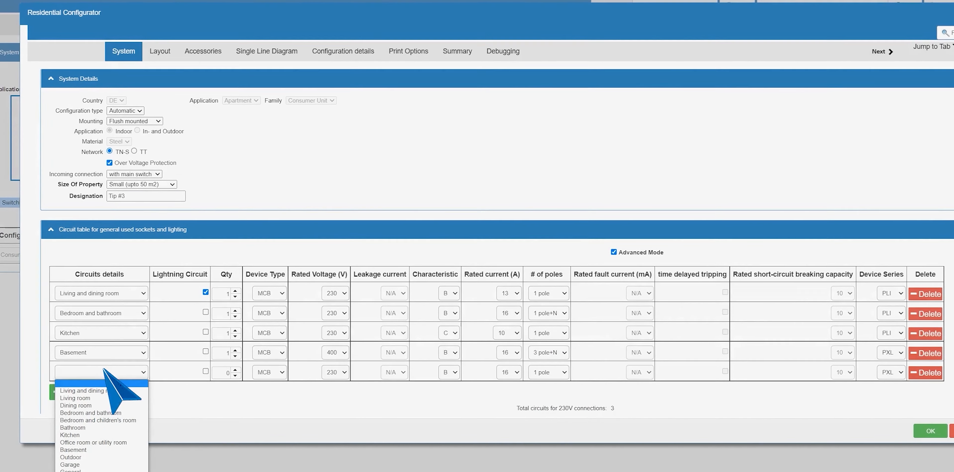
left_click(95, 459)
left_click(239, 370)
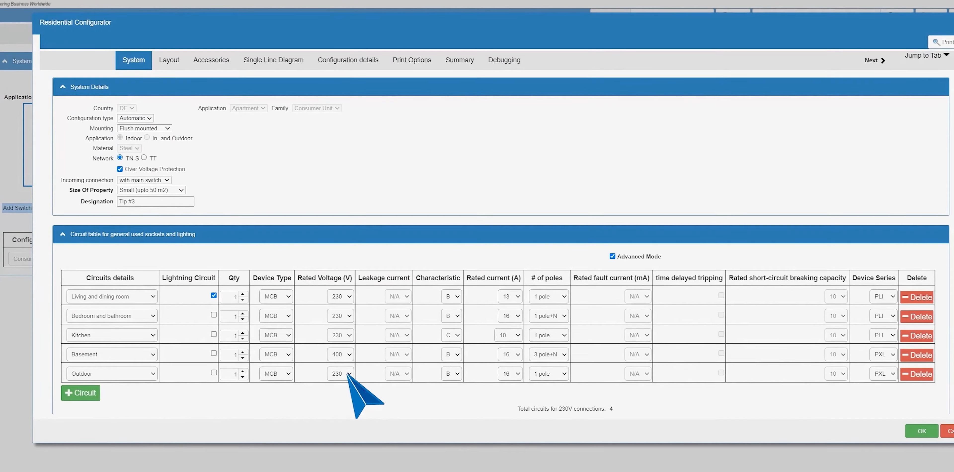
left_click(336, 373)
left_click(347, 399)
left_click(549, 373)
left_click(550, 402)
- Generate the consumer unit layout from the defined circuits and open it
scroll(554, 408, "down", 10)
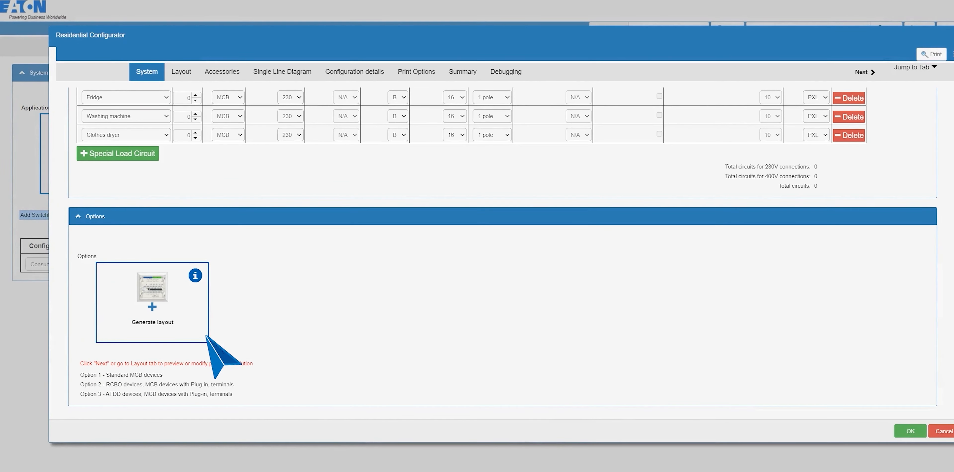
left_click(196, 334)
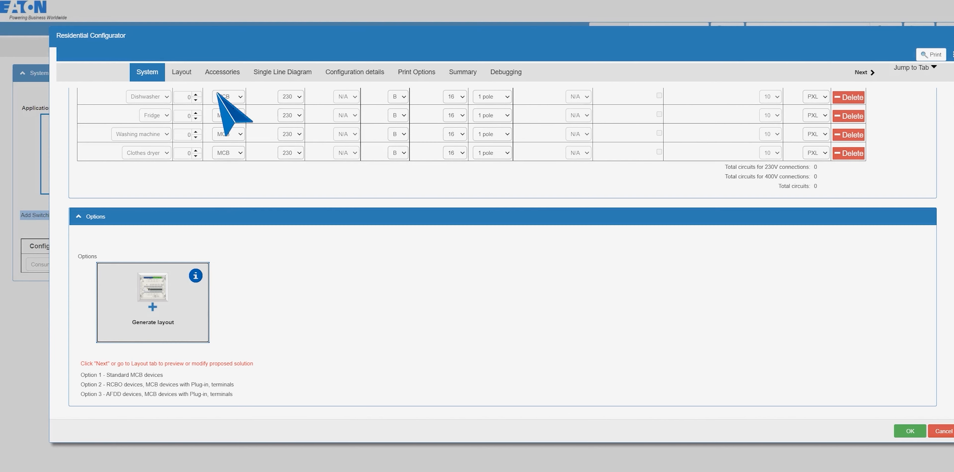
left_click(183, 73)
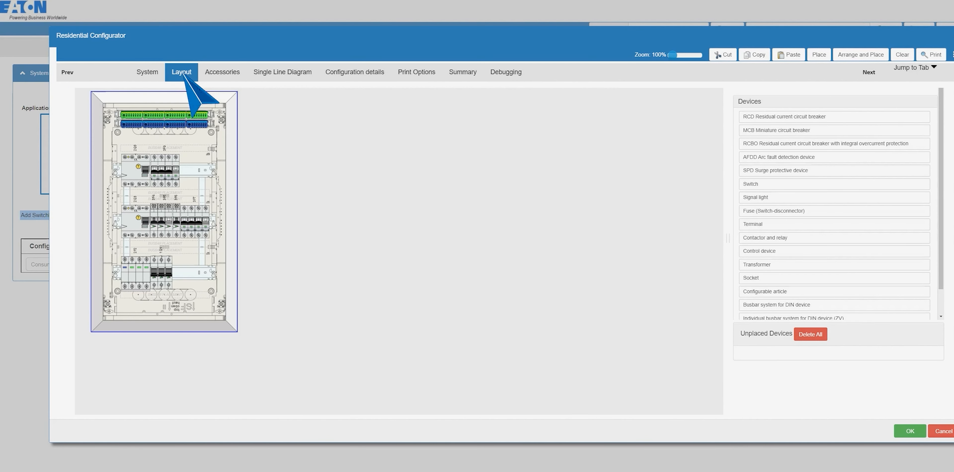
left_click_drag(671, 56, 676, 55)
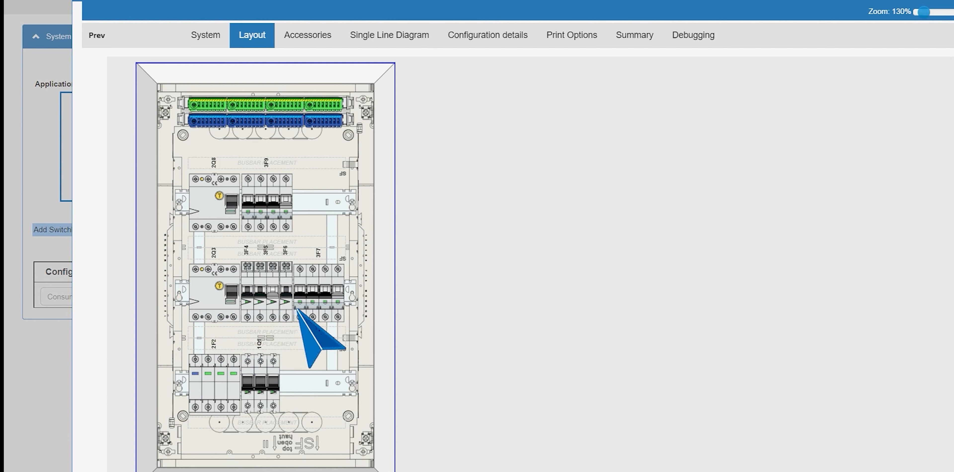
- Check devices 3F5 and 3F6 in the layout and delete the whole enclosure with its devices
left_click(254, 313)
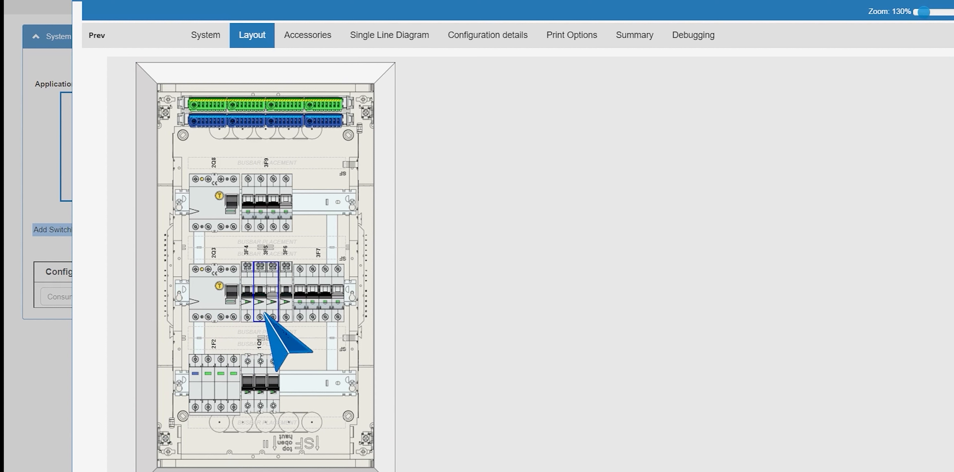
left_click(285, 312)
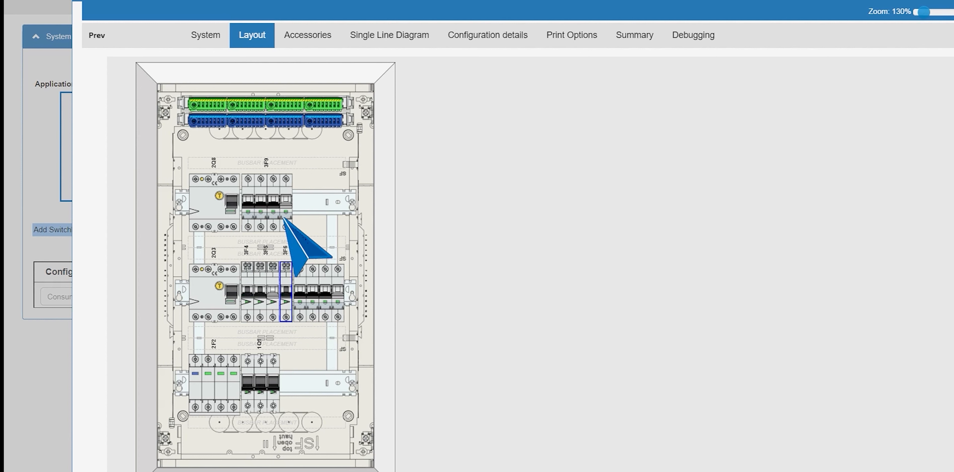
left_click(384, 82)
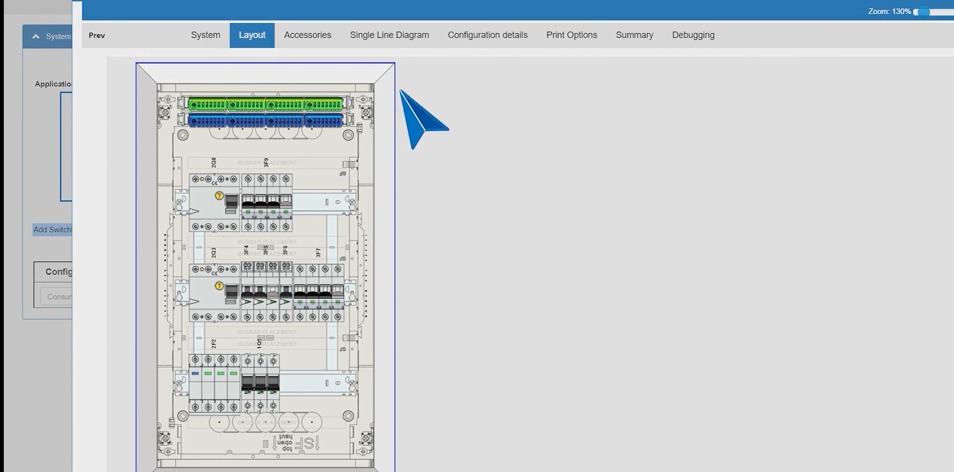
key("Delete")
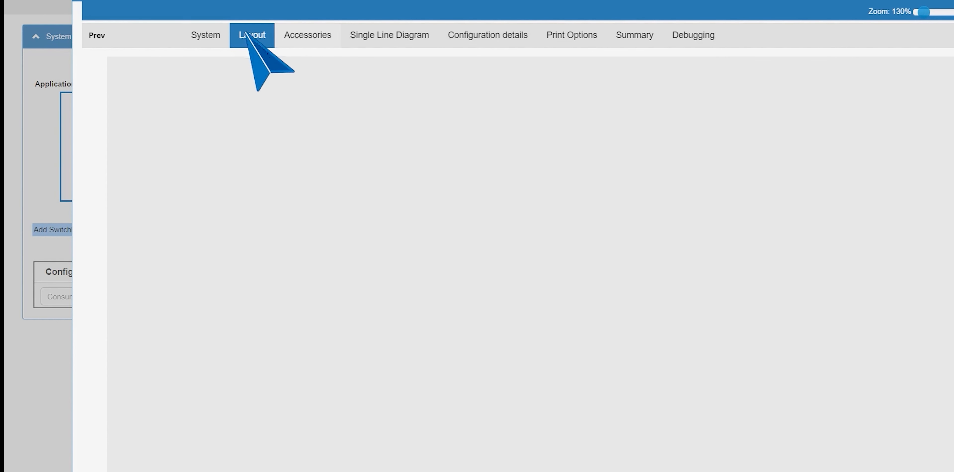
- Return to the system settings and change the bedroom and bathroom circuit's device type to AFDD
left_click(221, 34)
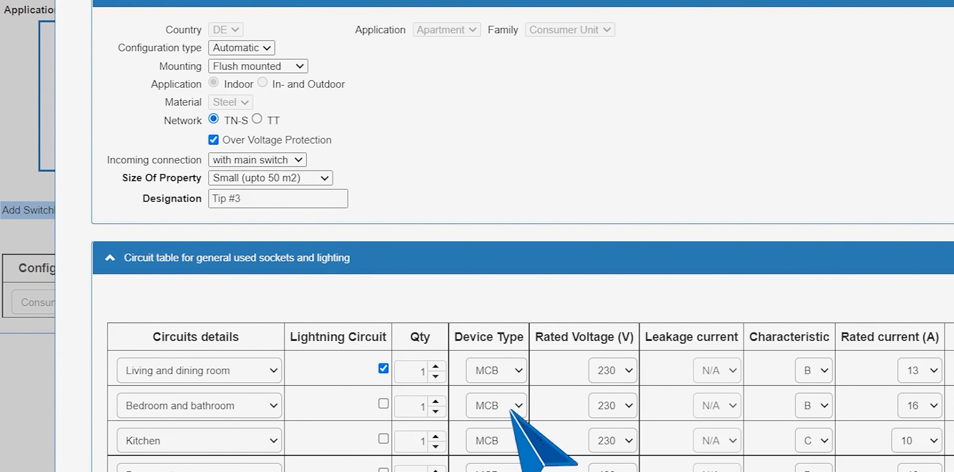
left_click(510, 409)
left_click(505, 449)
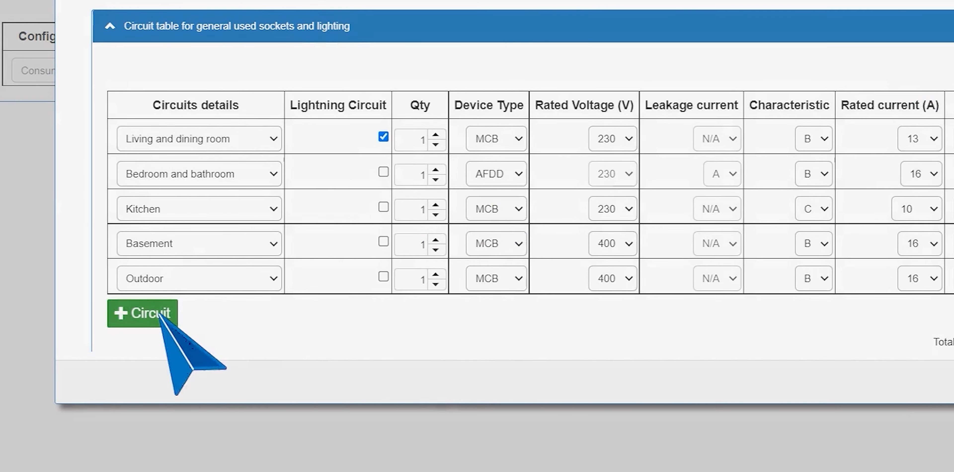
- Add a General circuit with quantity 1 and device type RCBO
left_click(156, 312)
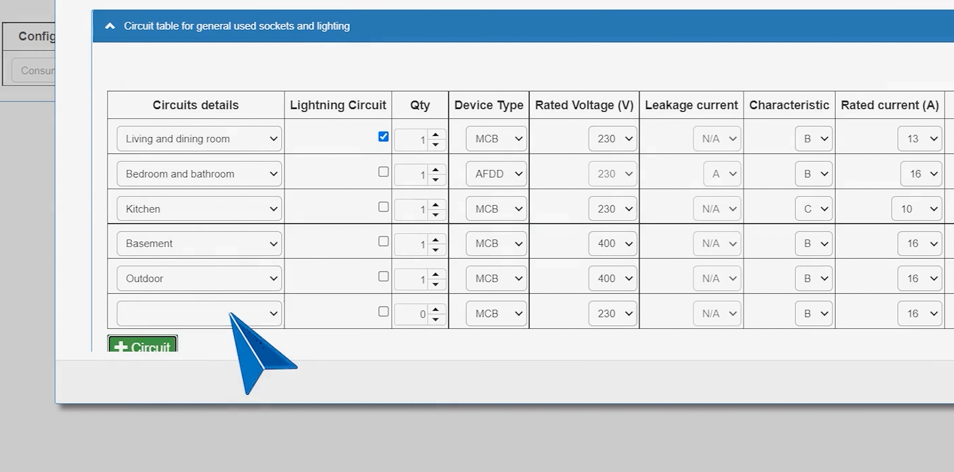
left_click(229, 313)
left_click(197, 471)
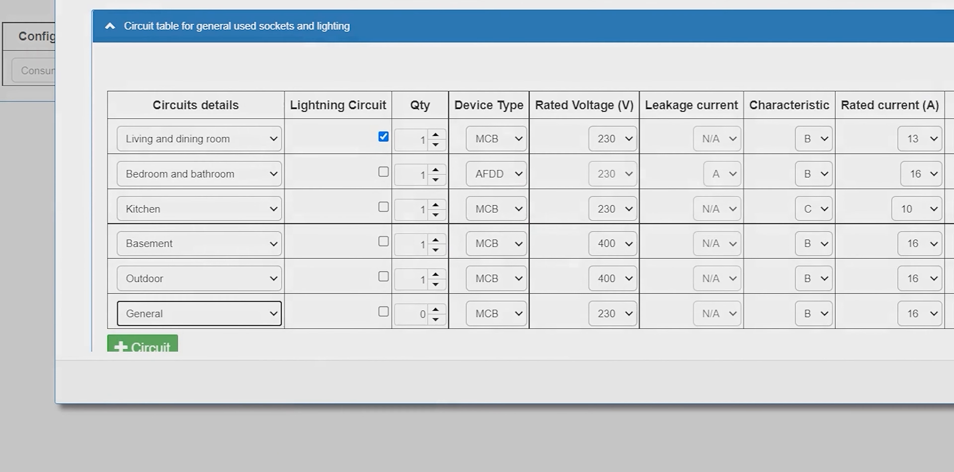
left_click(436, 309)
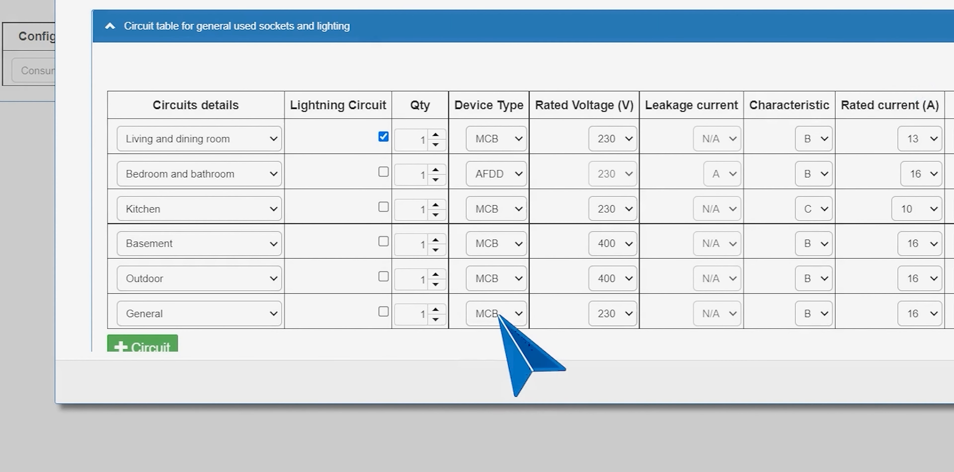
left_click(498, 315)
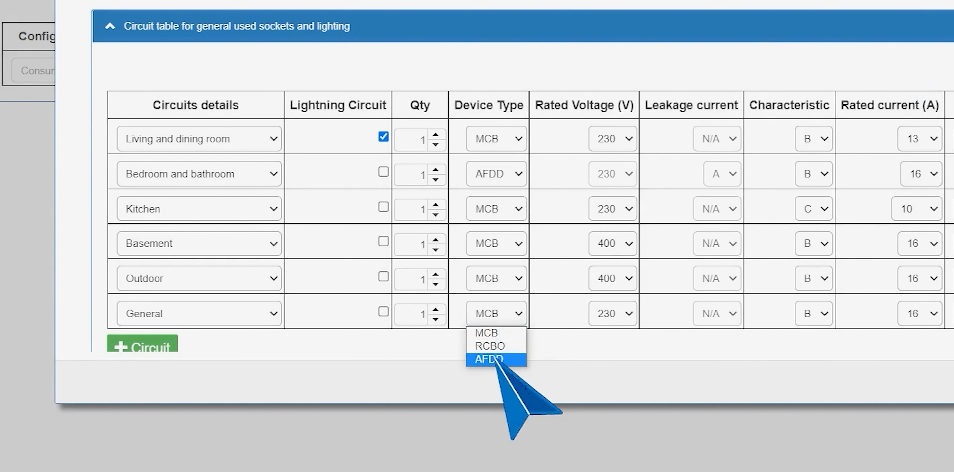
left_click(490, 345)
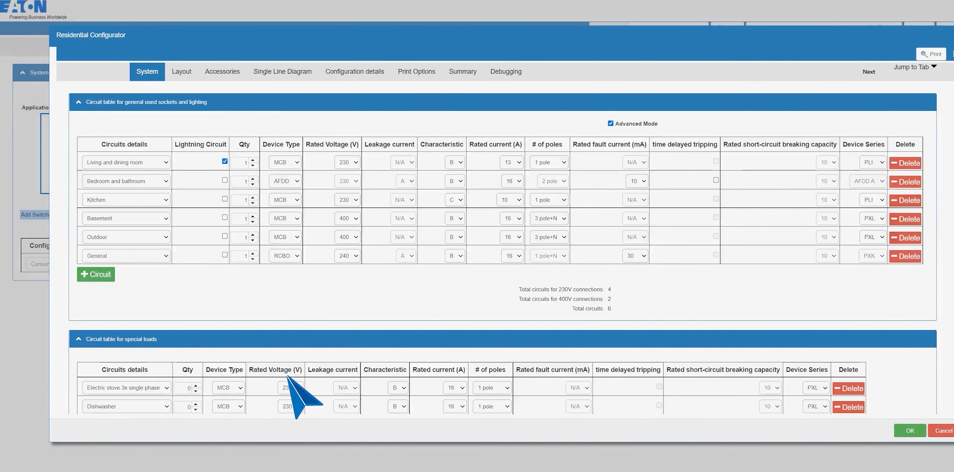
- Generate the layout from the updated circuits, view it and open the single line diagram
scroll(297, 400, "down", 10)
left_click(199, 333)
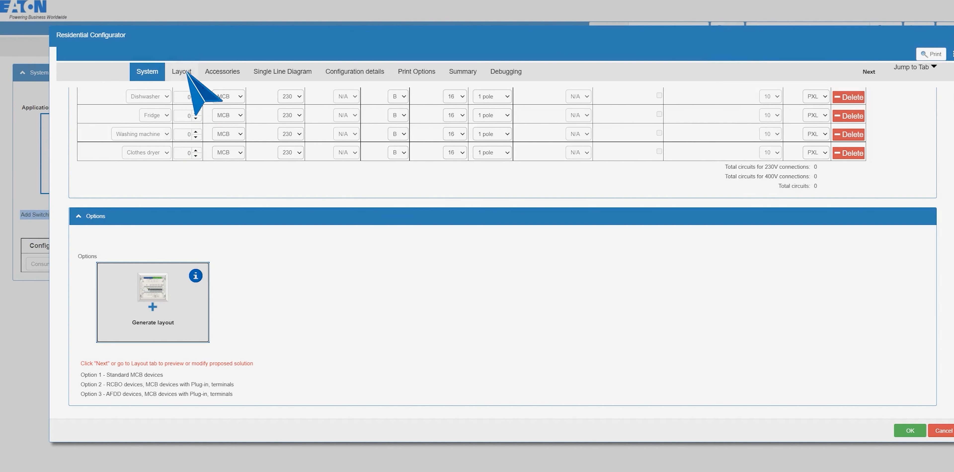
left_click(182, 72)
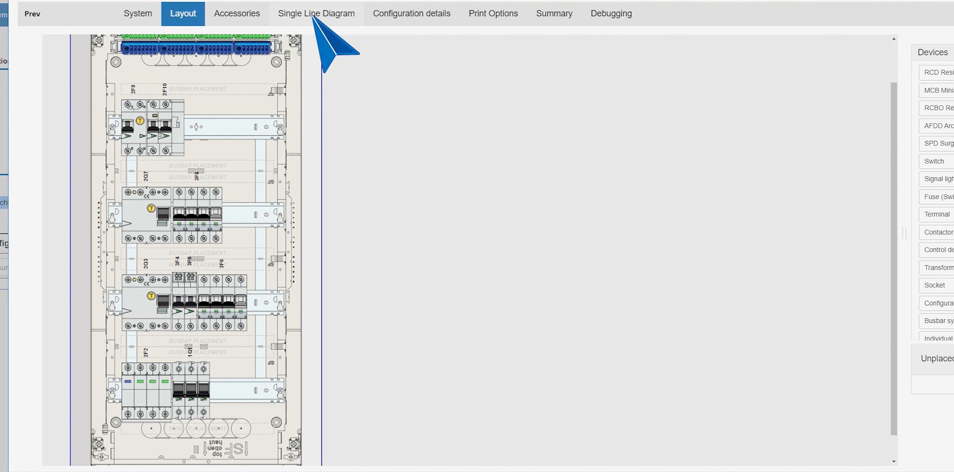
left_click(324, 14)
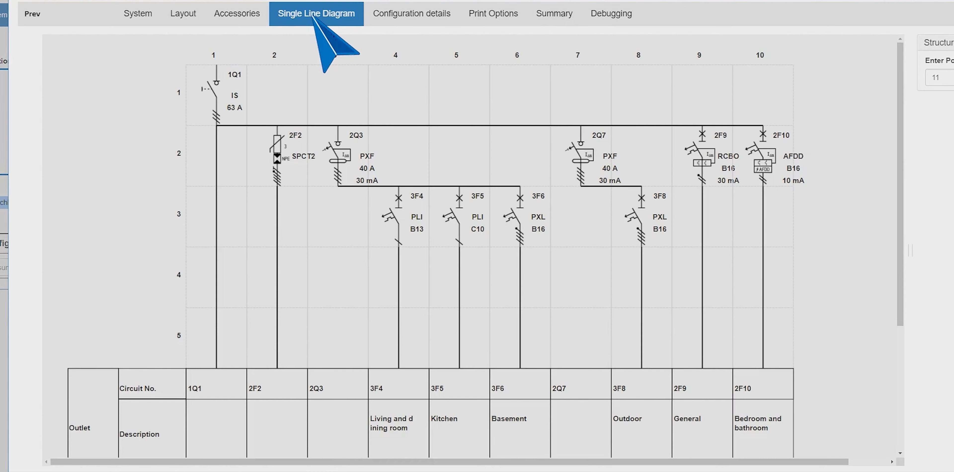